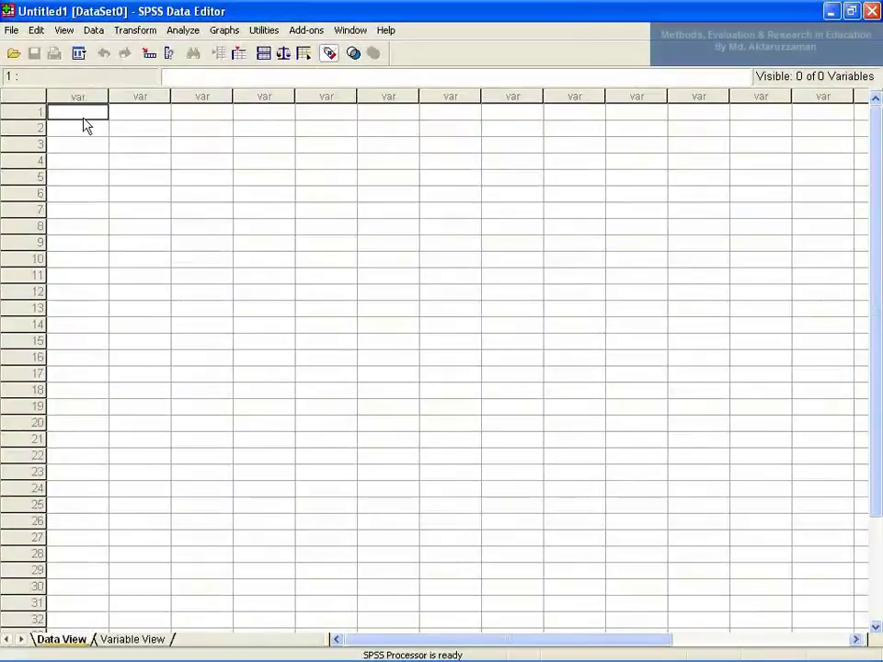
# Open the 'reliability analysis' data file from the Data File folder.
pyautogui.click(77, 132)
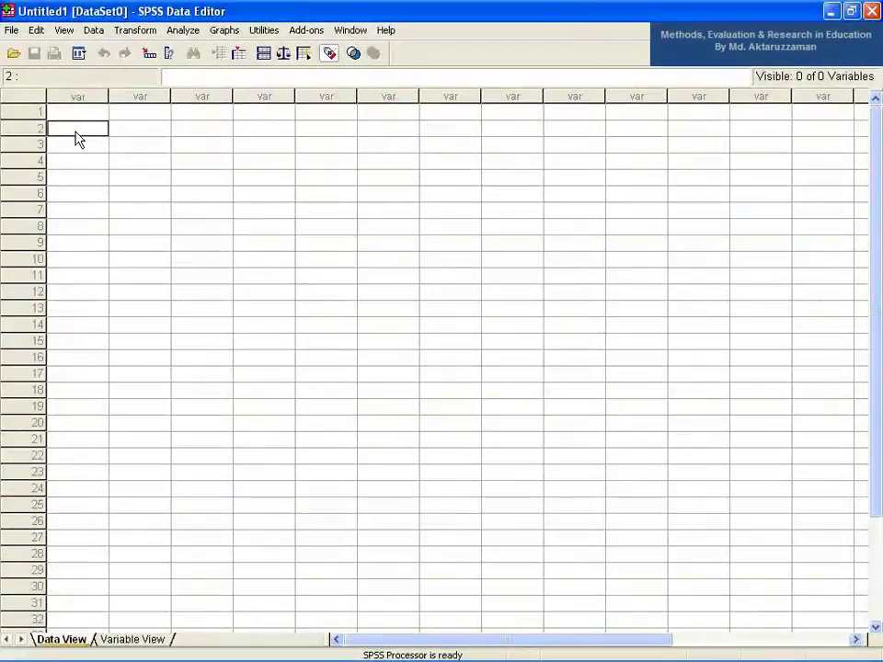
pyautogui.click(11, 30)
pyautogui.moveTo(44, 64)
pyautogui.click(212, 64)
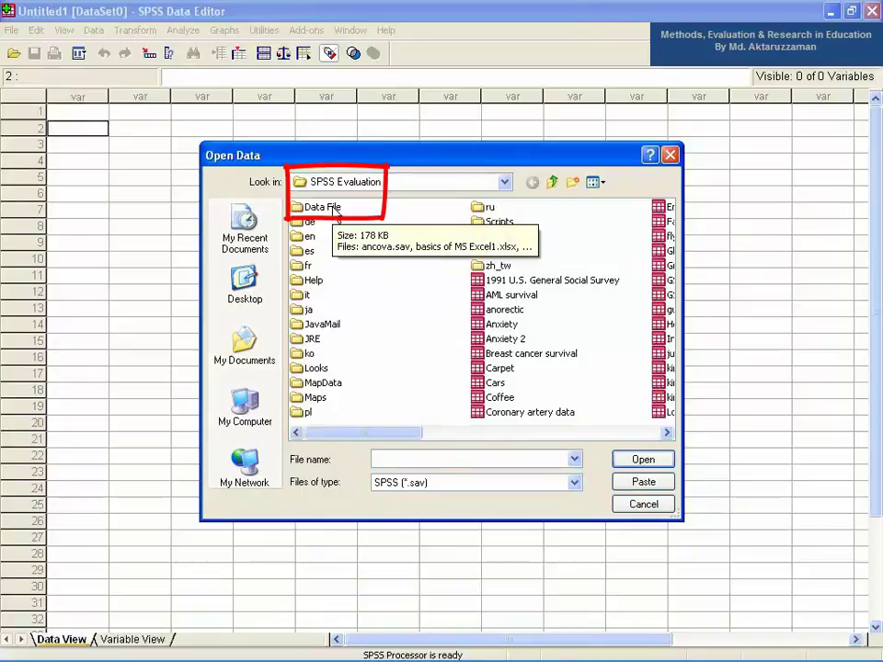
pyautogui.doubleClick(334, 210)
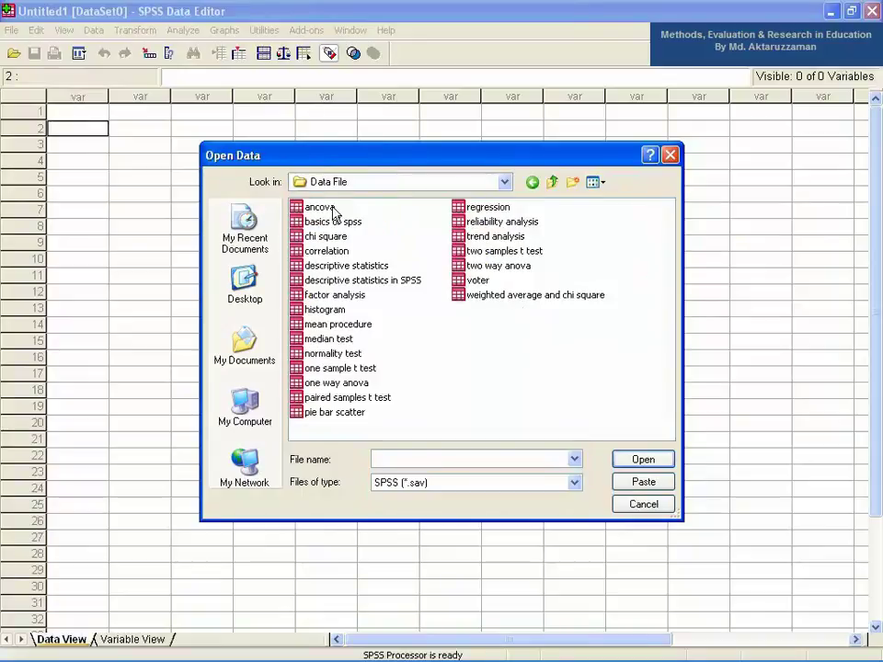
pyautogui.doubleClick(515, 224)
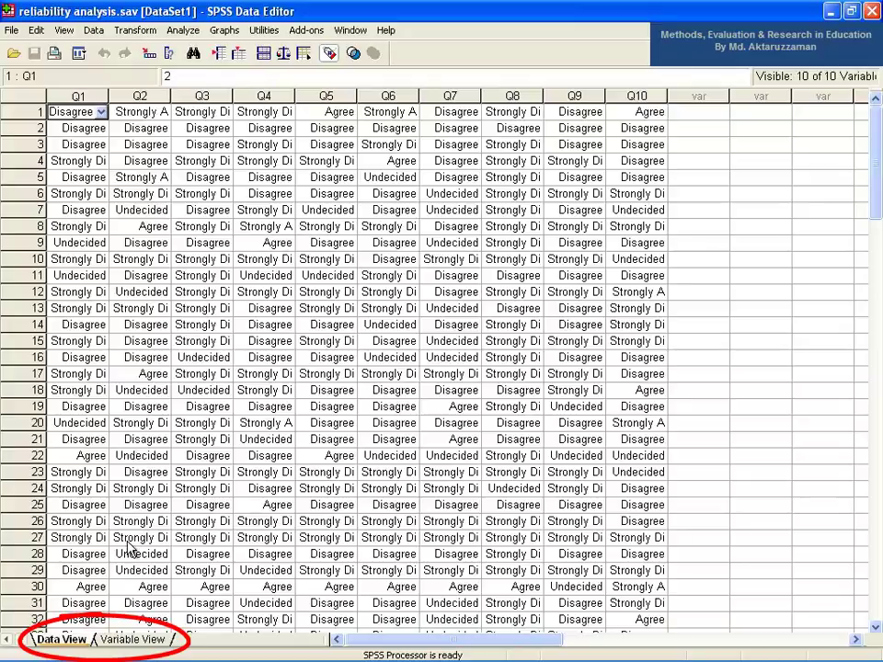
# In Variable View, review variables Q1–Q10 and widen the Values column to show full labels.
pyautogui.click(134, 639)
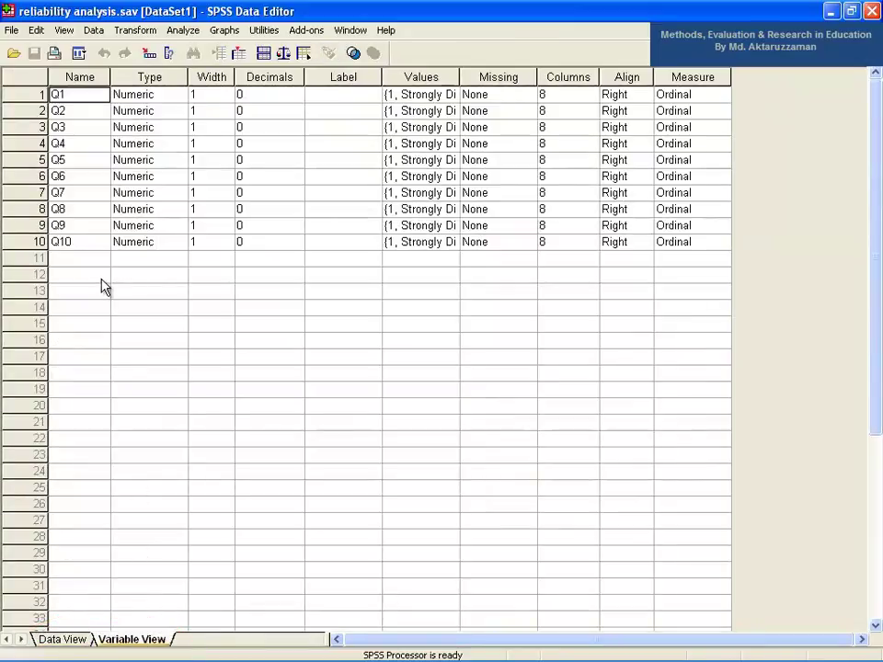
pyautogui.click(92, 112)
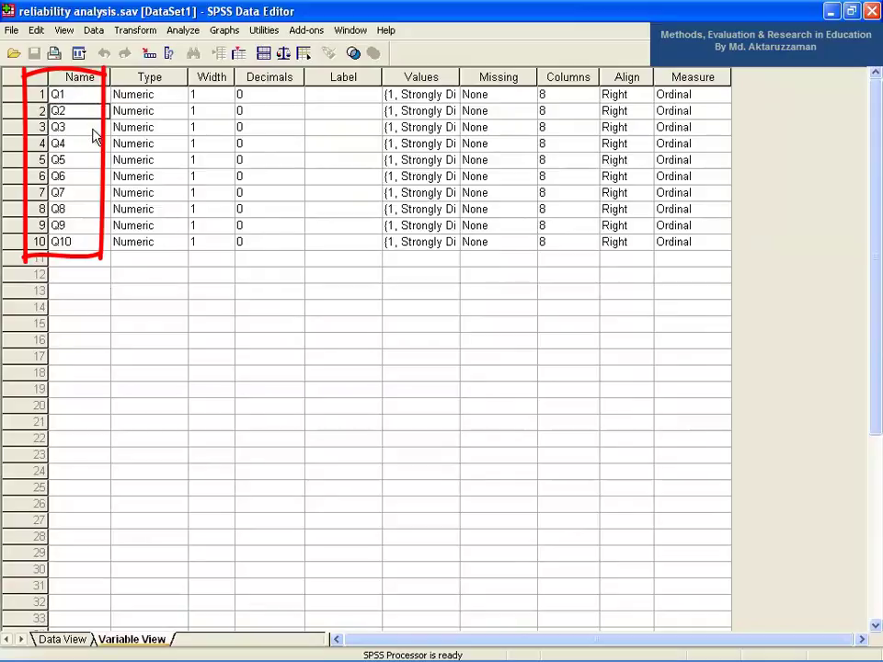
pyautogui.click(94, 129)
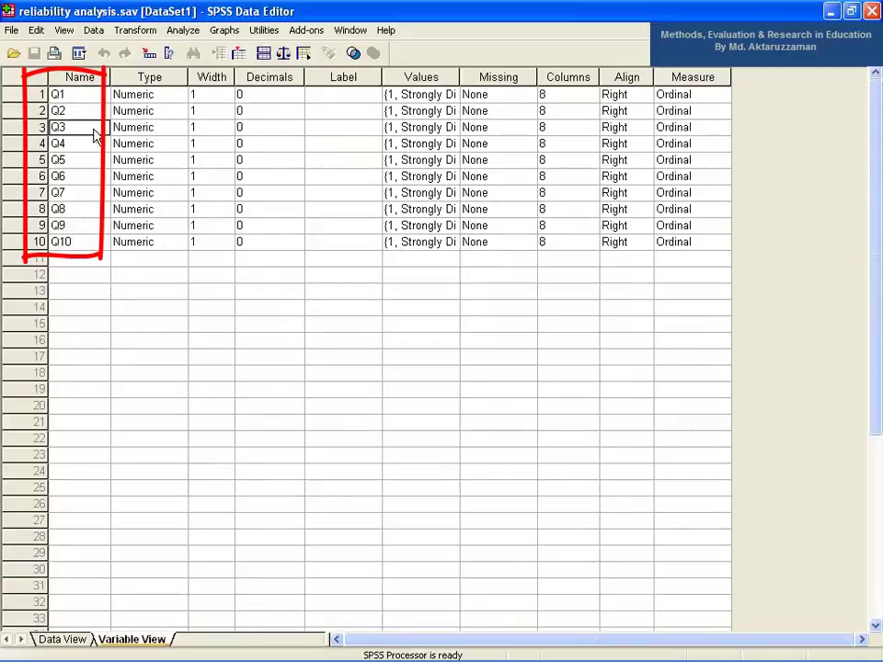
pyautogui.click(92, 243)
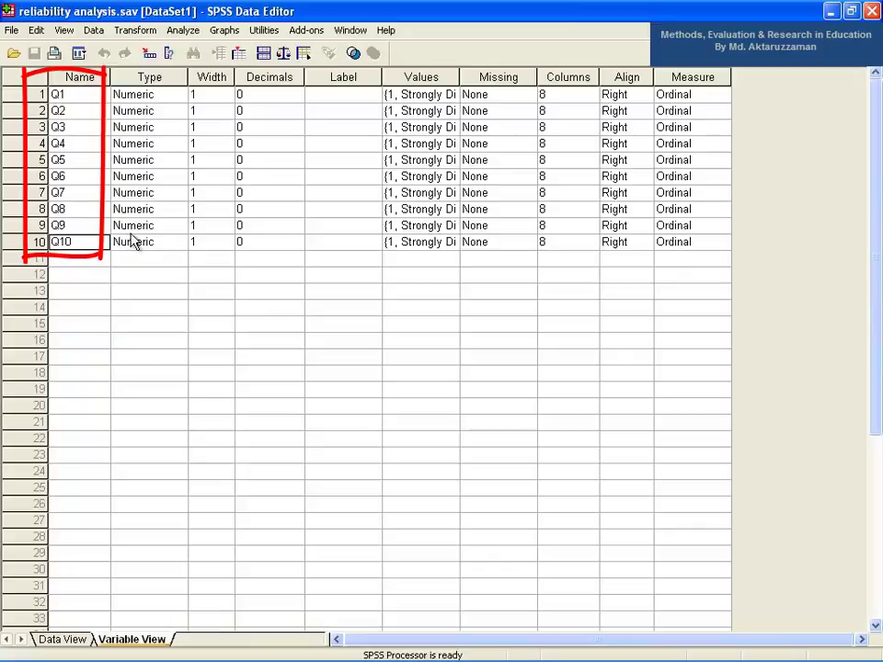
pyautogui.click(128, 94)
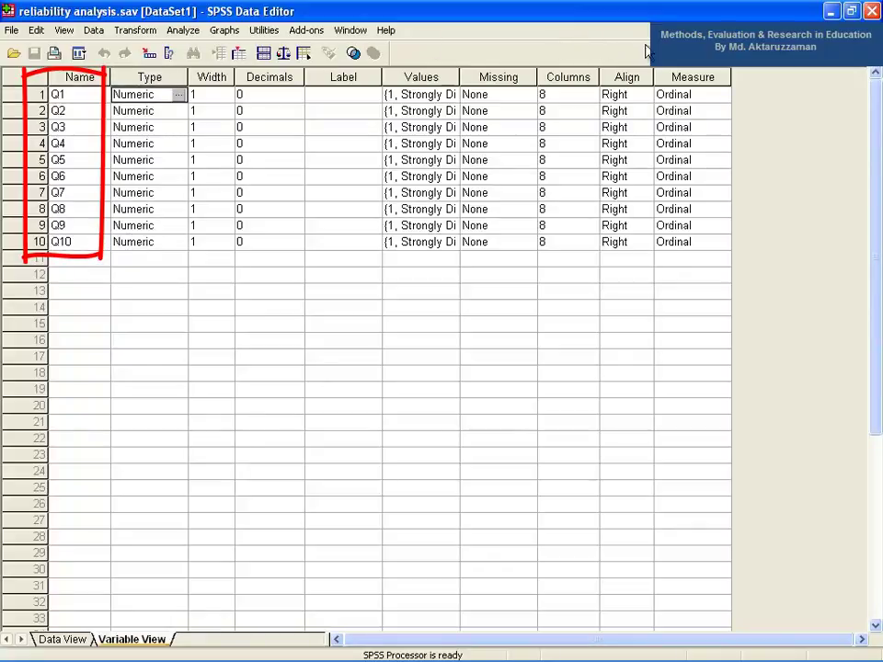
pyautogui.press('End')
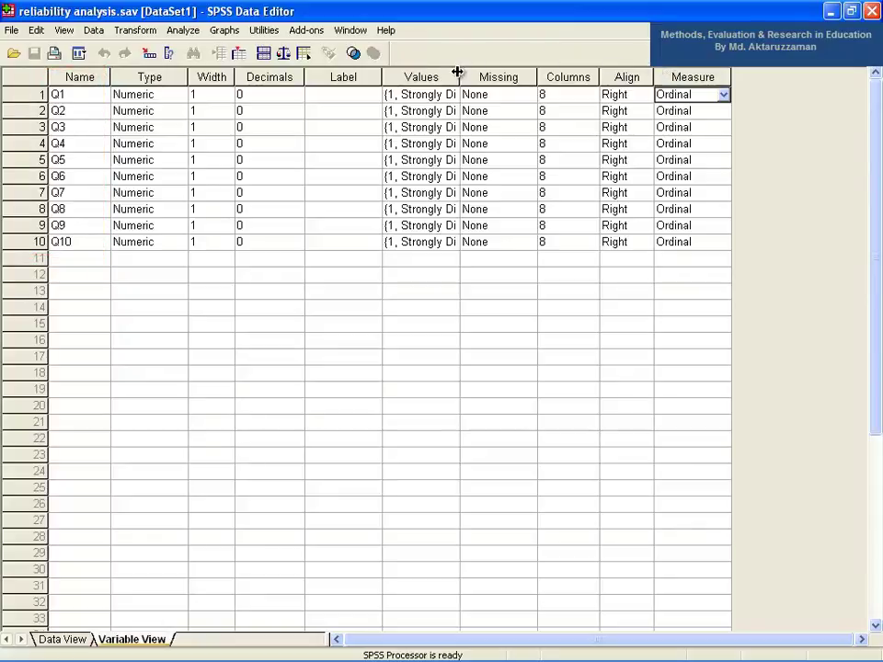
pyautogui.moveTo(460, 76); pyautogui.dragTo(518, 76)
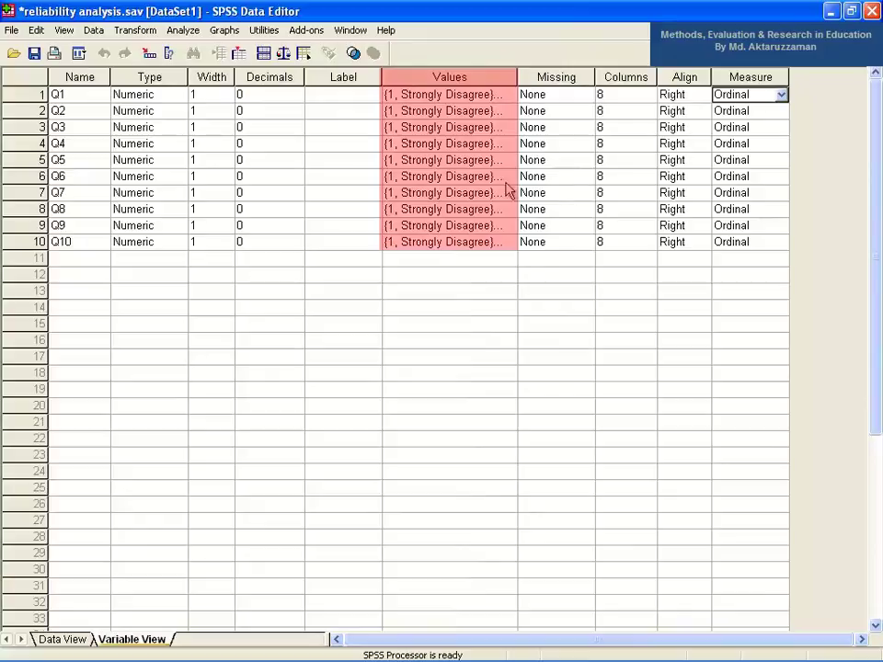
# Copy Q10's value labels into empty row 11, then undo the paste.
pyautogui.rightClick(481, 251)
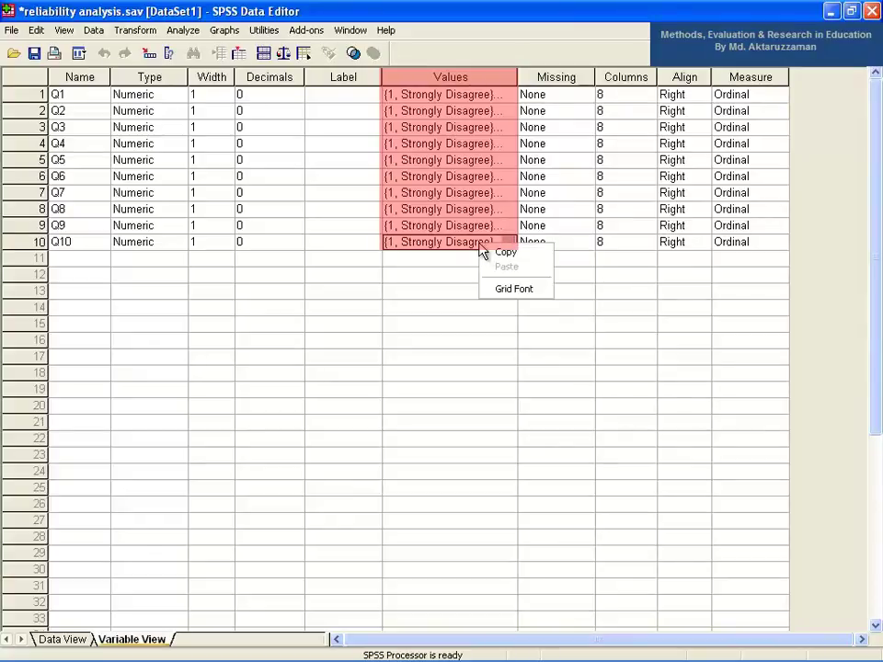
pyautogui.click(493, 255)
pyautogui.click(474, 266)
pyautogui.rightClick(474, 267)
pyautogui.click(493, 283)
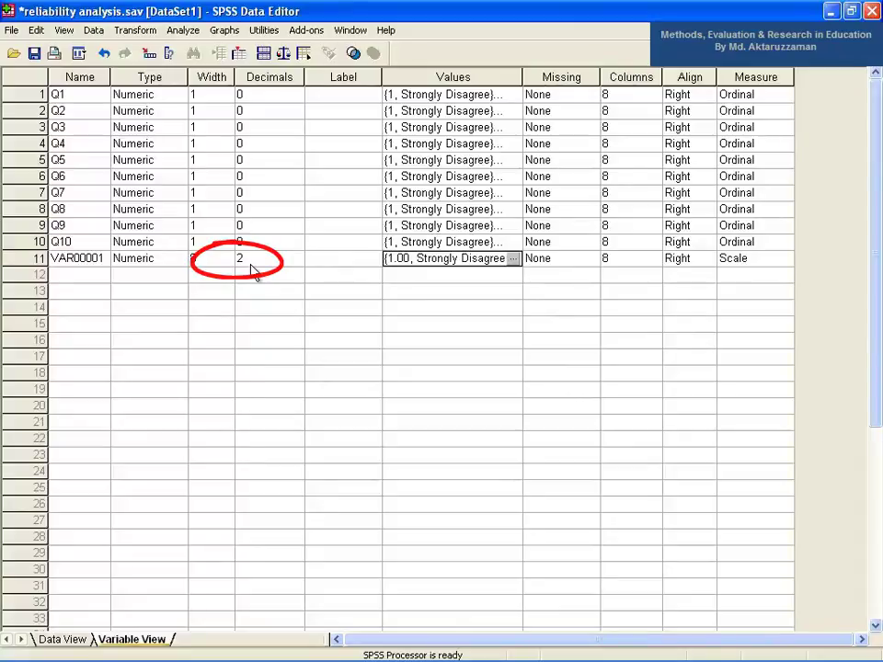
pyautogui.hotkey('ctrl', 'z')
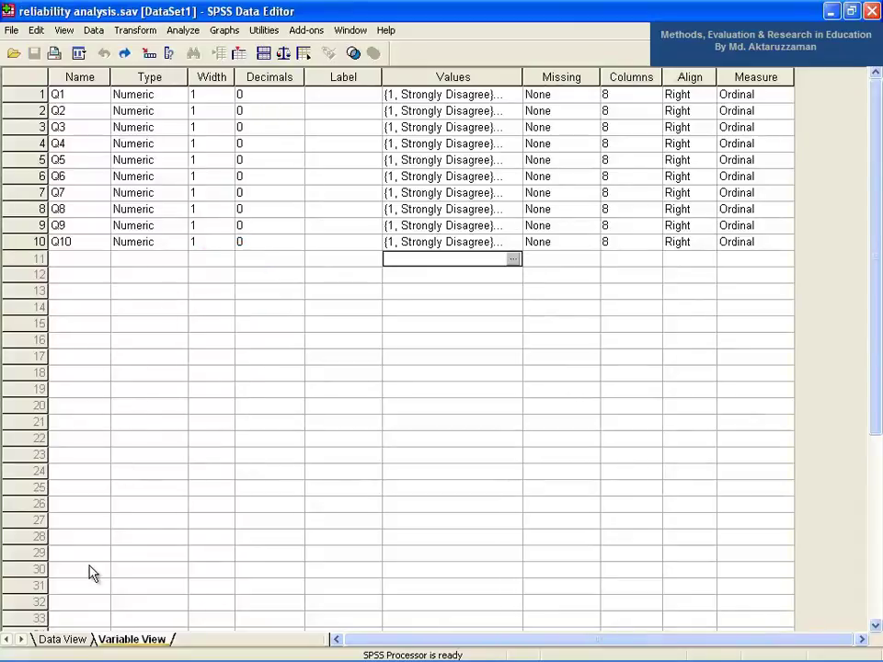
pyautogui.click(78, 641)
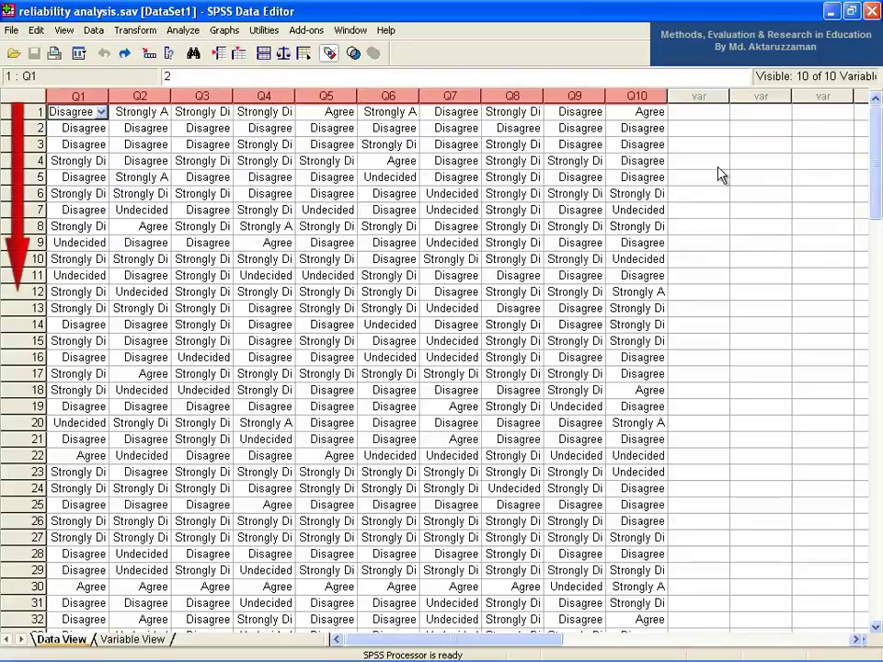
pyautogui.click(720, 166)
pyautogui.scroll(-14, 719, 169)
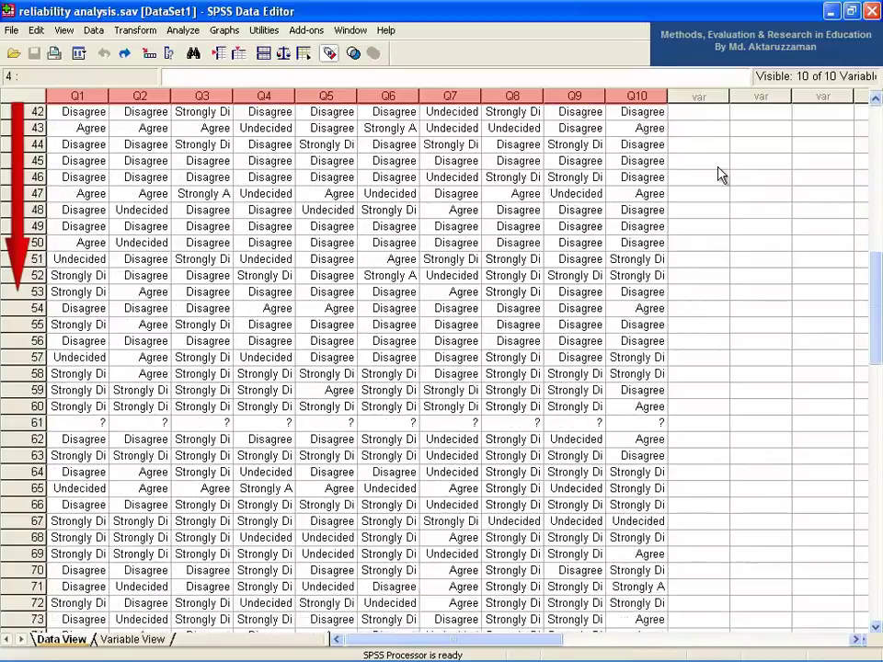
pyautogui.scroll(-17, 719, 174)
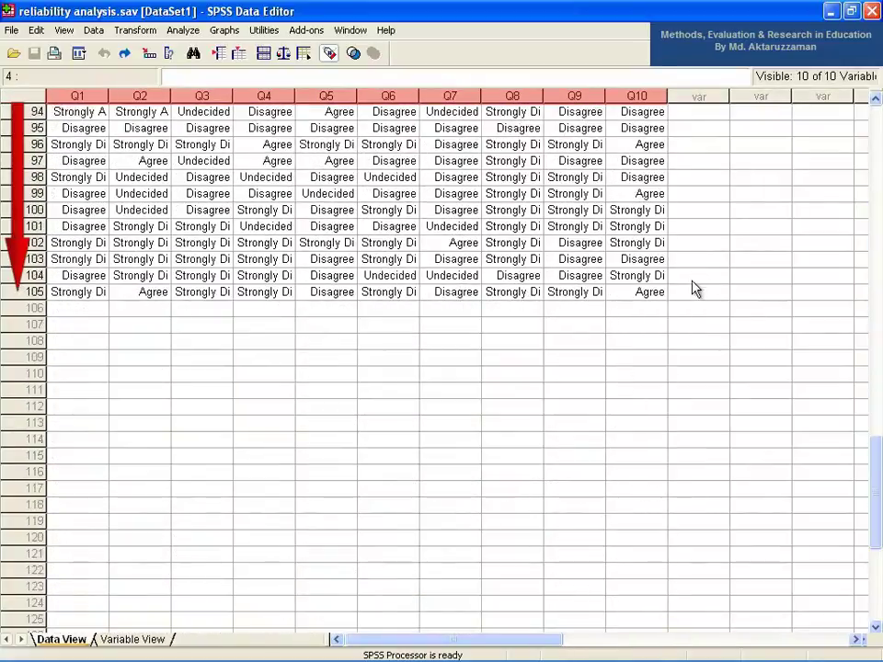
pyautogui.click(692, 291)
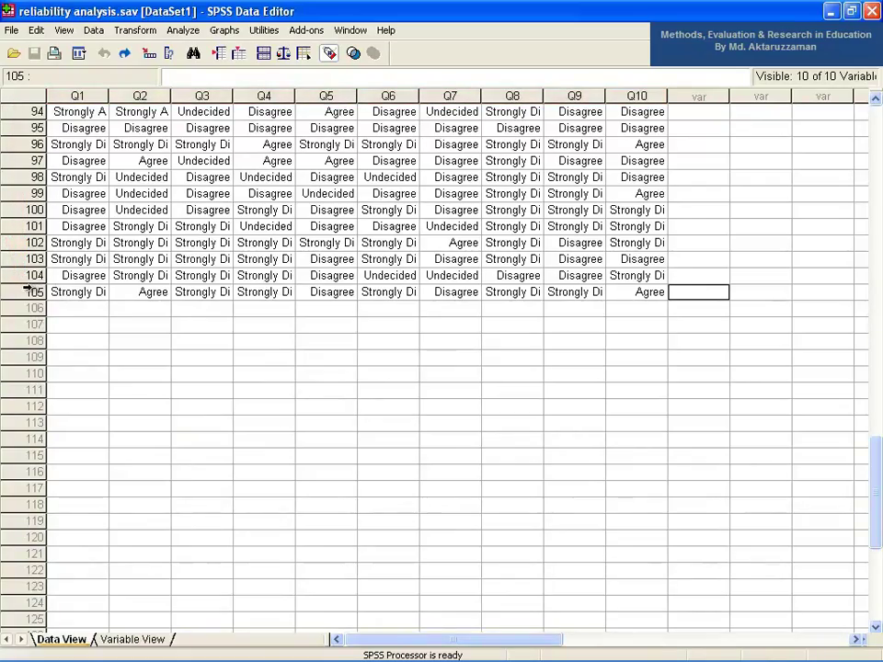
pyautogui.click(34, 291)
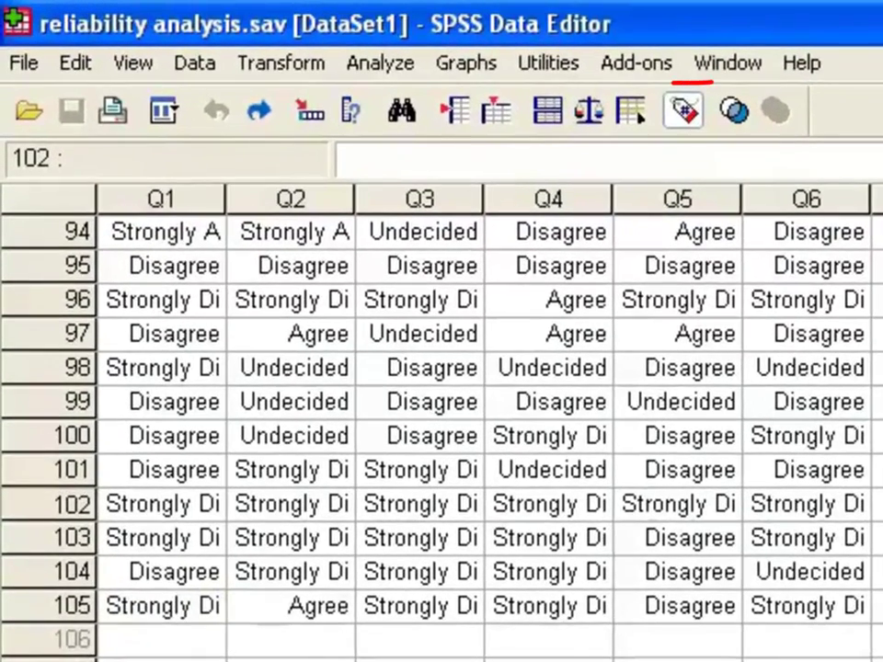
pyautogui.scroll(6, 441, 414)
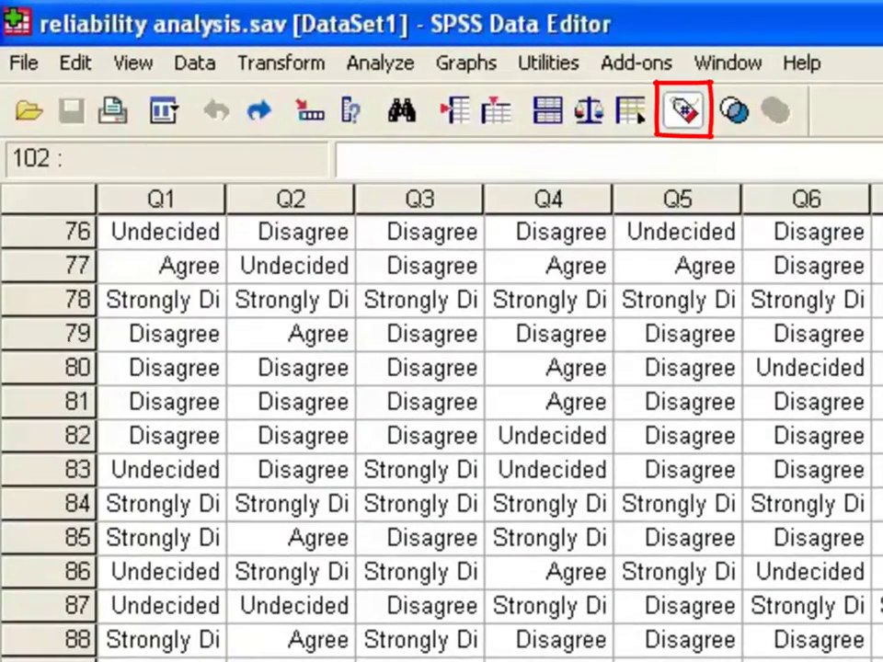
pyautogui.scroll(8, 686, 221)
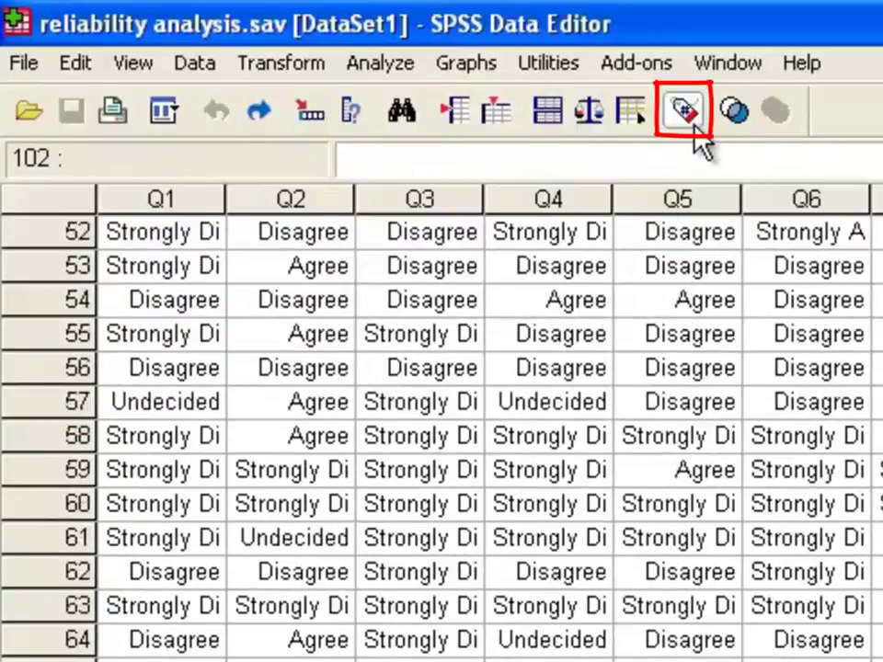
pyautogui.click(696, 131)
pyautogui.click(696, 132)
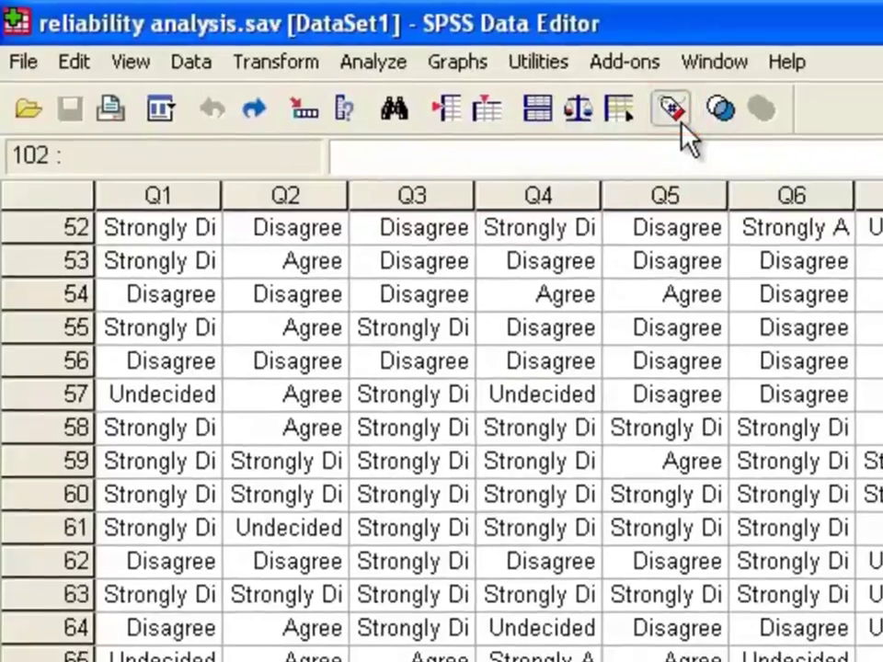
pyautogui.click(696, 131)
pyautogui.click(696, 132)
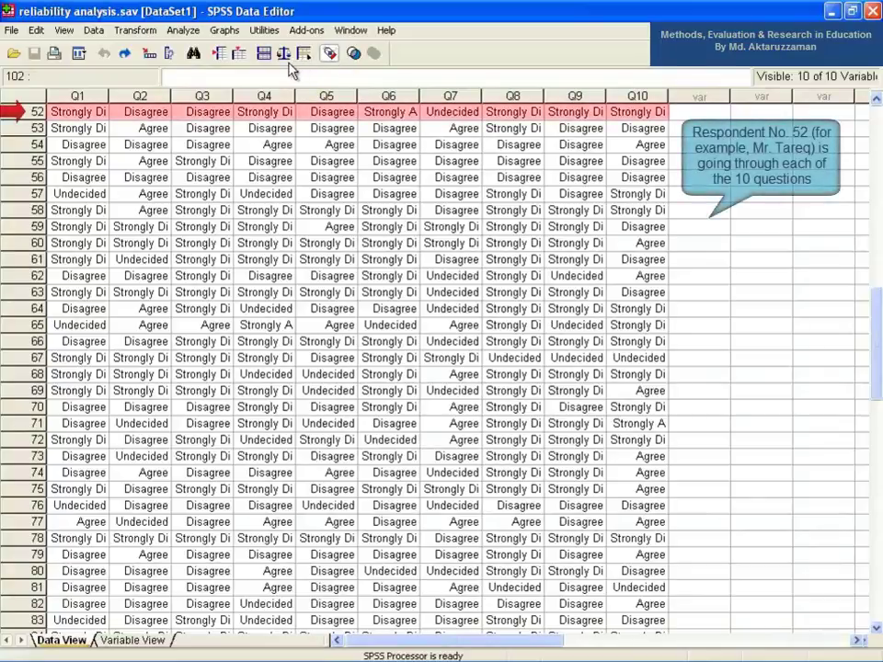
pyautogui.doubleClick(83, 111)
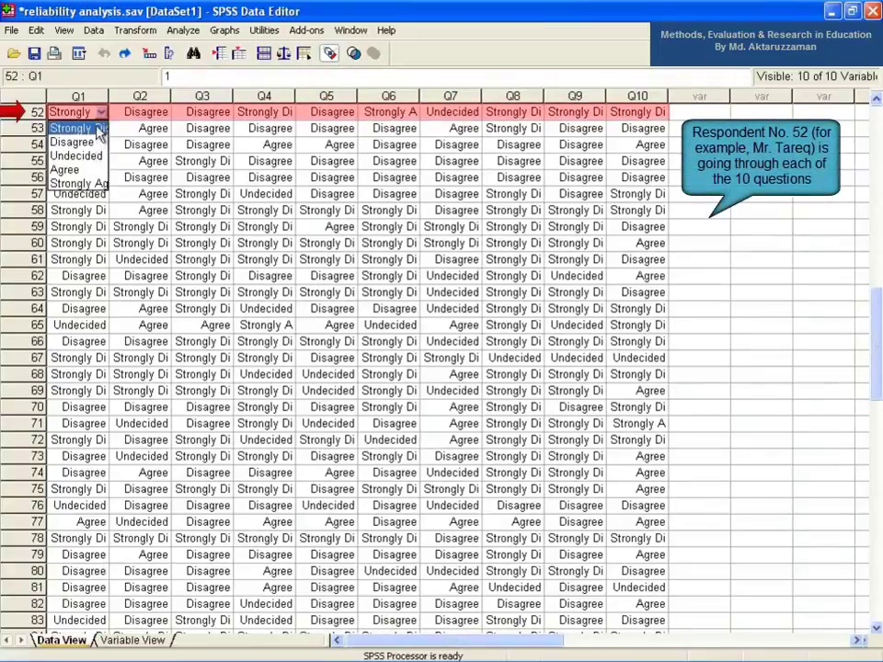
pyautogui.click(98, 129)
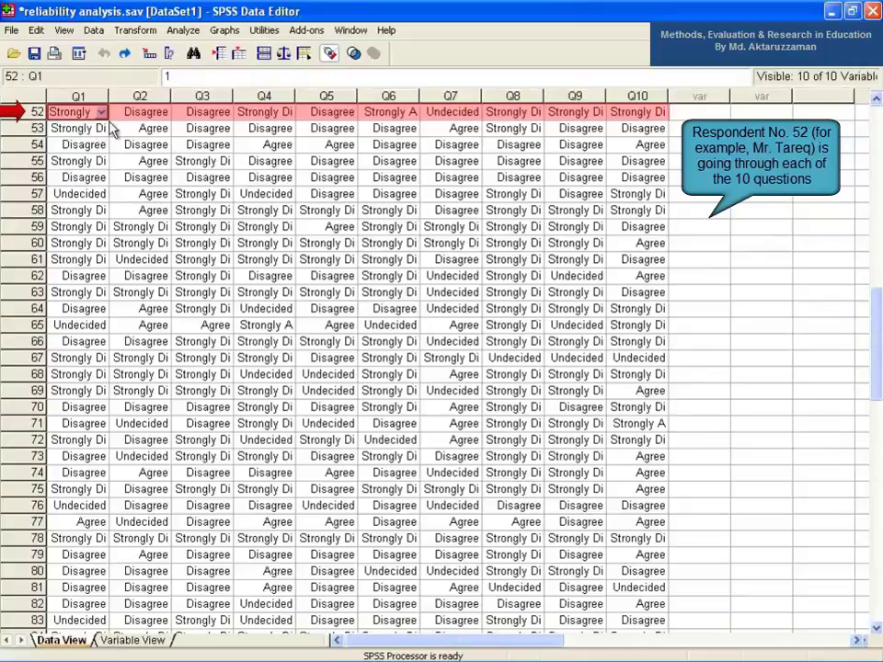
pyautogui.doubleClick(156, 111)
pyautogui.click(168, 142)
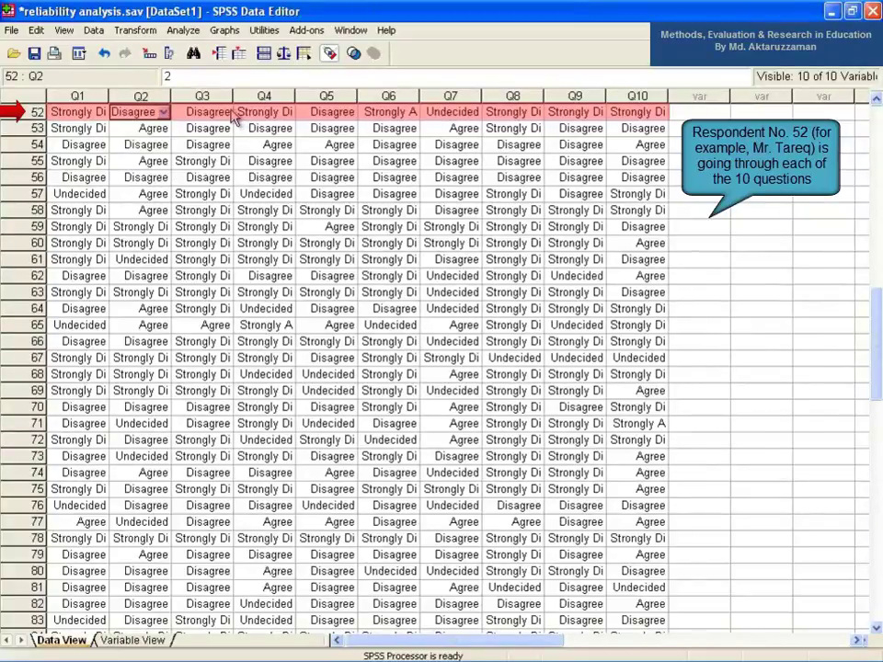
pyautogui.doubleClick(233, 113)
pyautogui.click(210, 142)
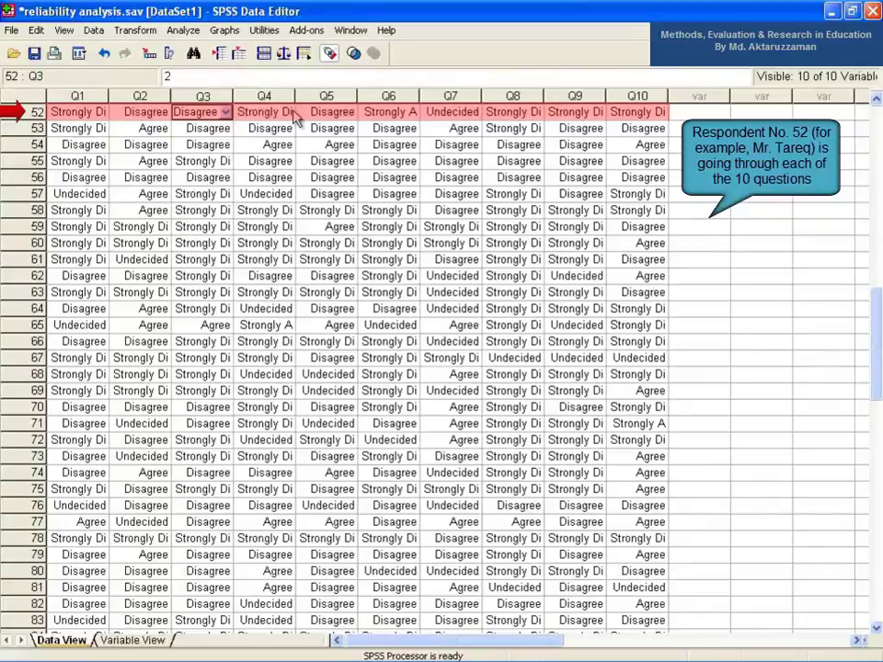
pyautogui.doubleClick(276, 112)
pyautogui.click(288, 113)
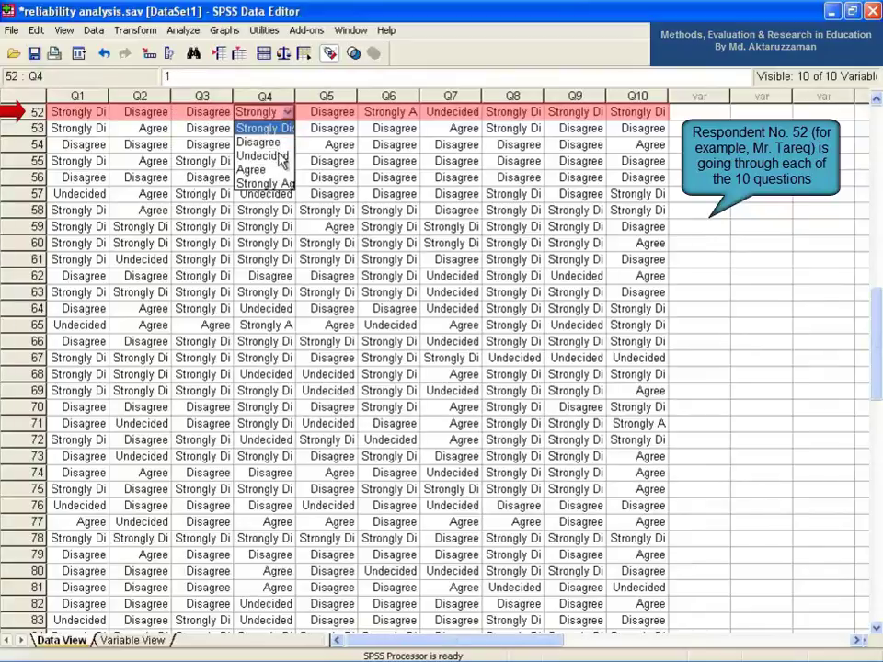
# Set up a Reliability Analysis with Q1–Q10 as items and the Alpha model.
pyautogui.click(192, 34)
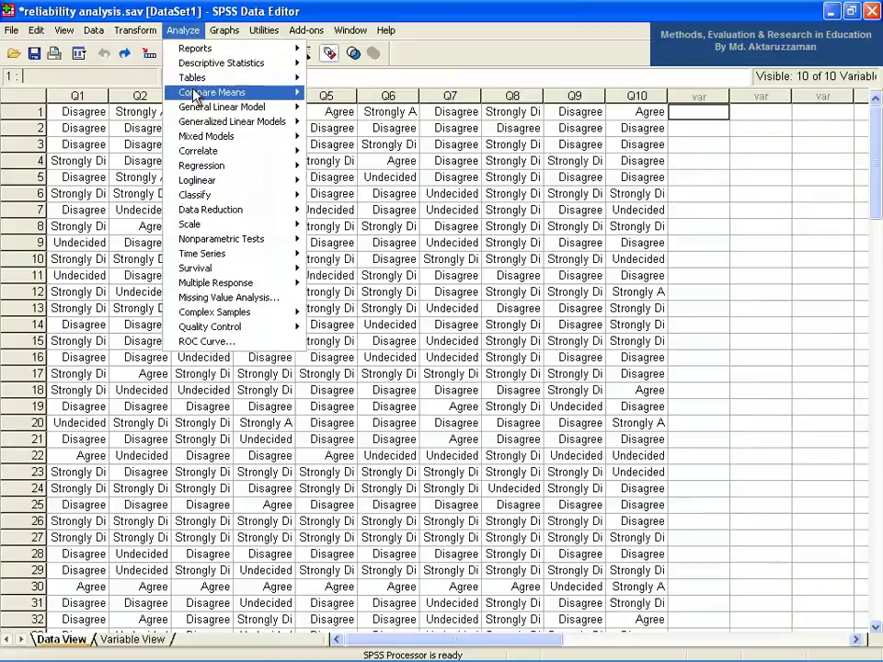
pyautogui.moveTo(209, 226)
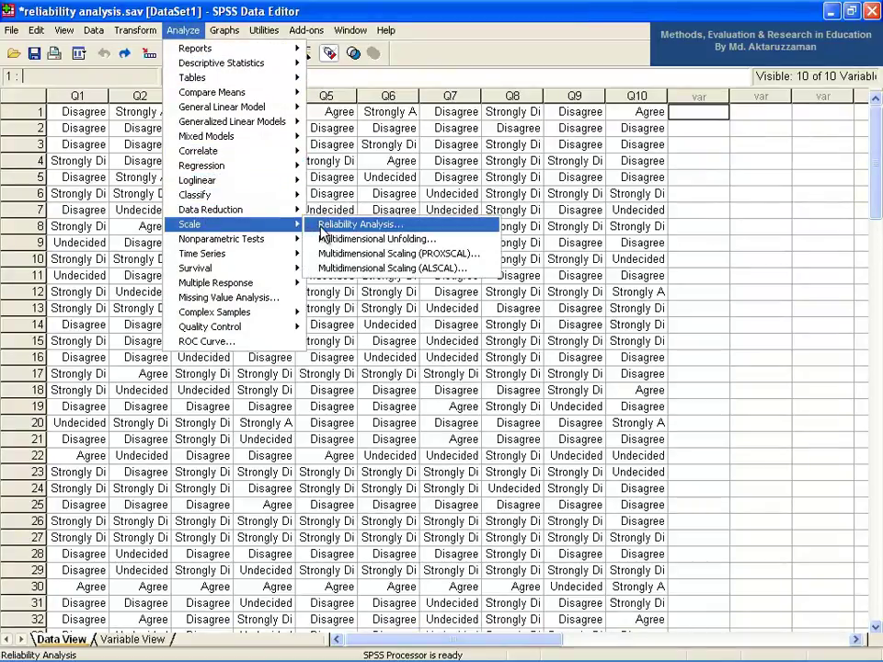
pyautogui.click(321, 229)
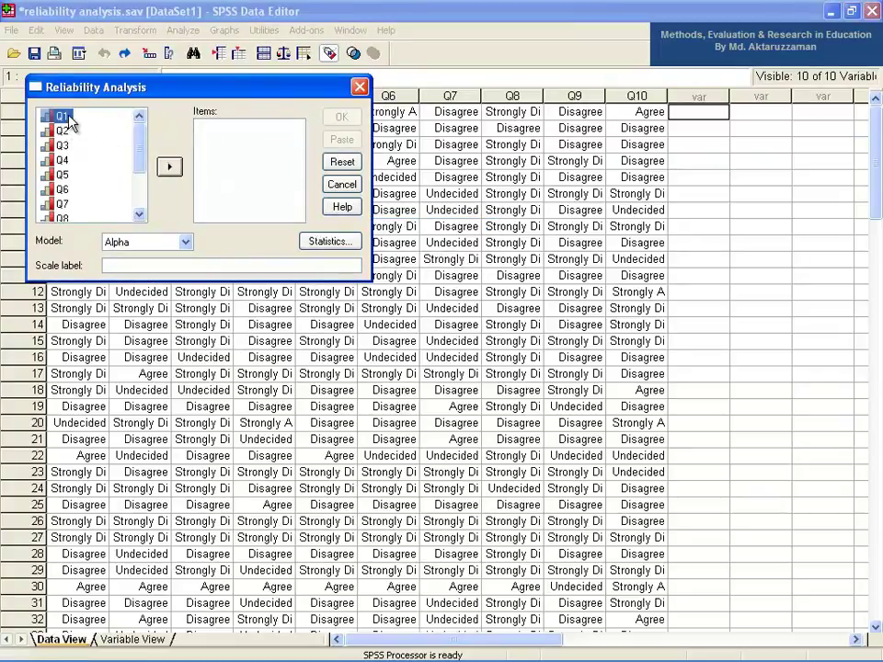
pyautogui.hotkey('shift', 'End')
pyautogui.click(168, 168)
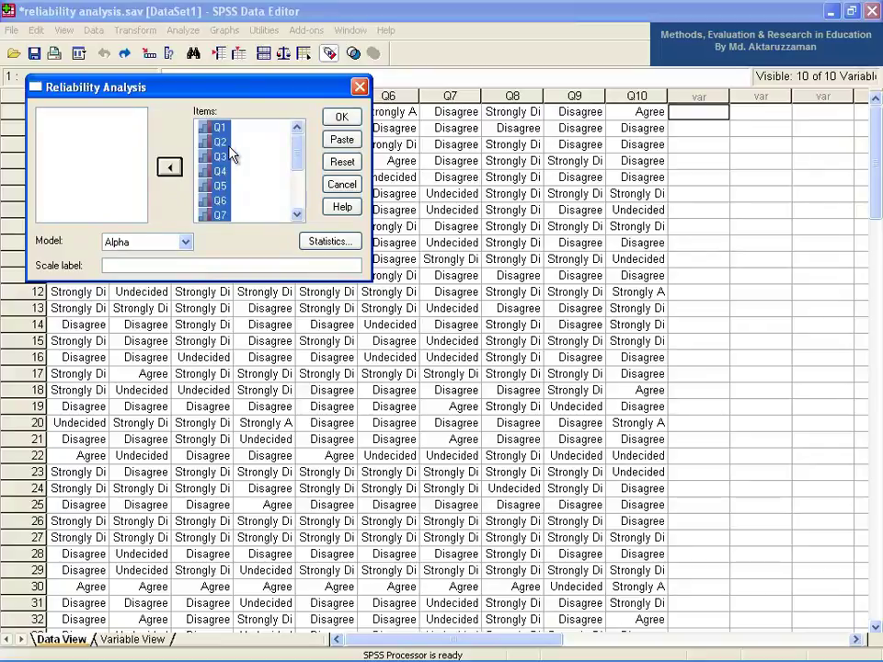
pyautogui.click(186, 243)
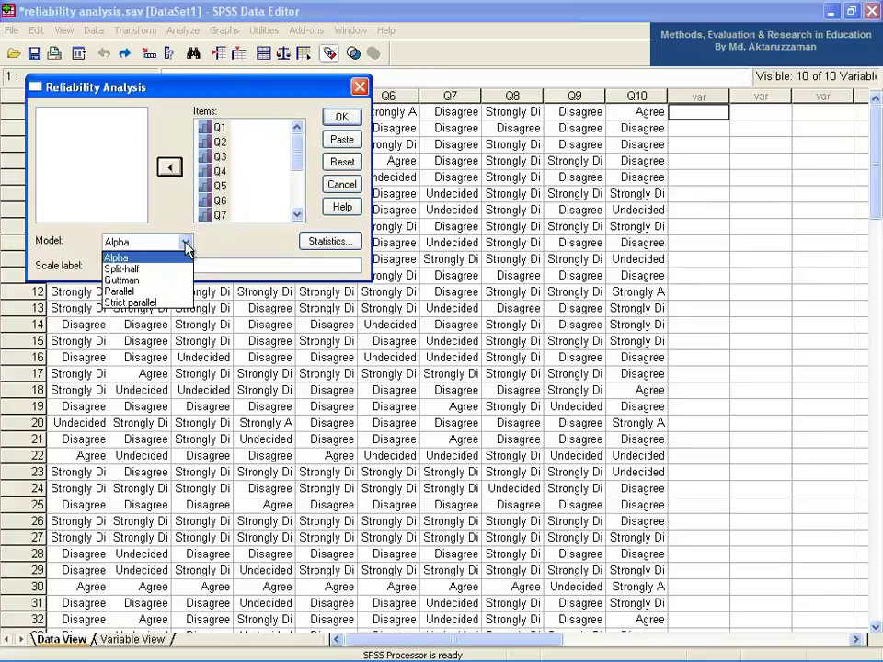
pyautogui.click(186, 244)
pyautogui.click(186, 244)
pyautogui.click(184, 255)
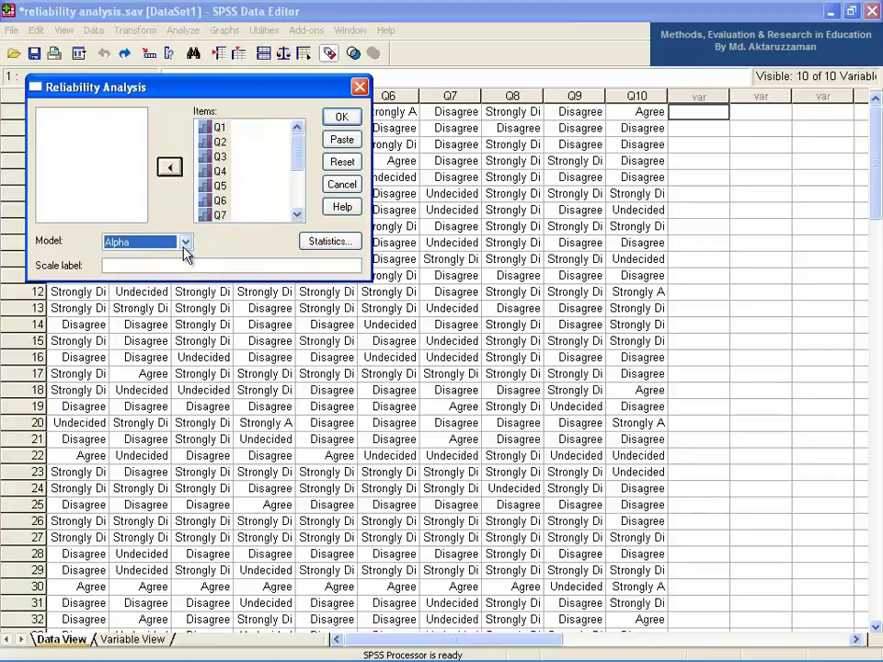
# Add scale-if-item-deleted statistics and run the analysis.
pyautogui.click(320, 244)
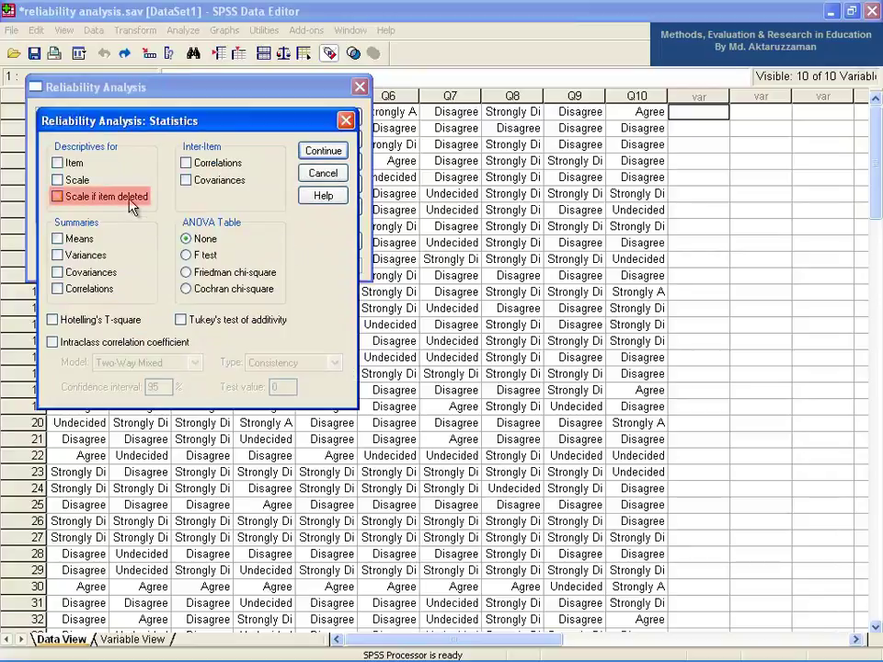
pyautogui.click(130, 202)
pyautogui.click(320, 151)
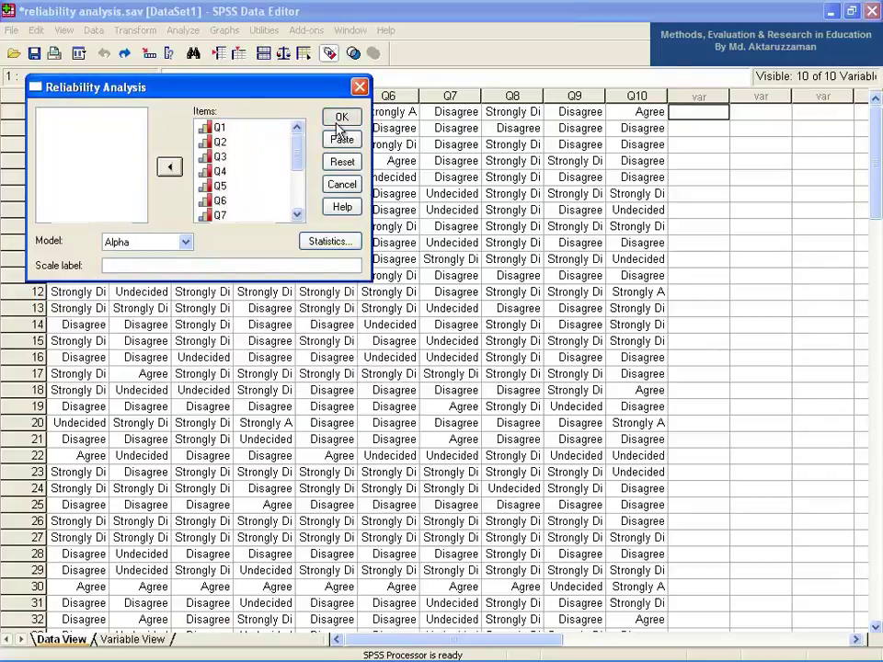
pyautogui.click(338, 119)
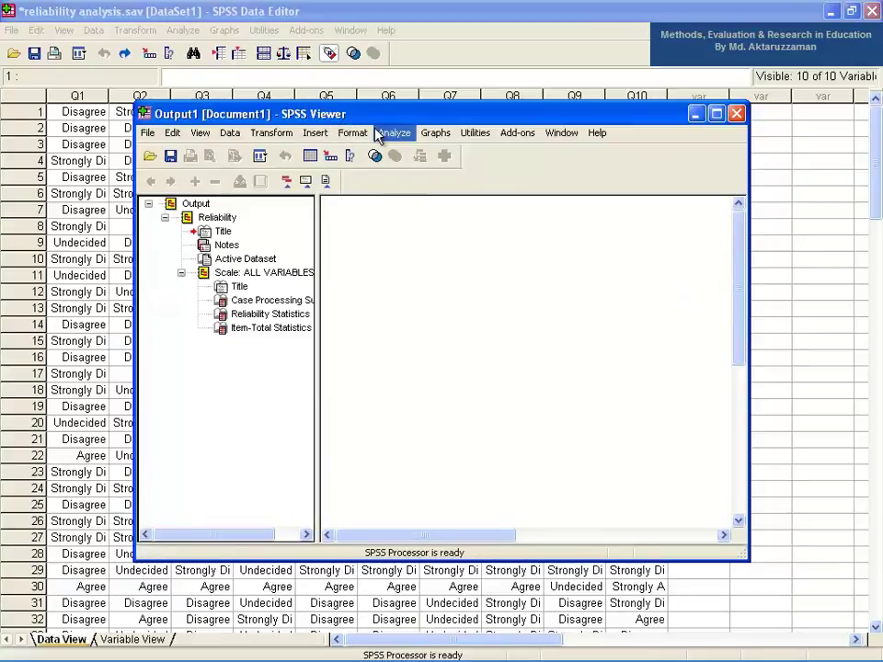
# Maximize the Viewer and select the Reliability Statistics table showing Cronbach's Alpha .768 for 10 items.
pyautogui.doubleClick(405, 117)
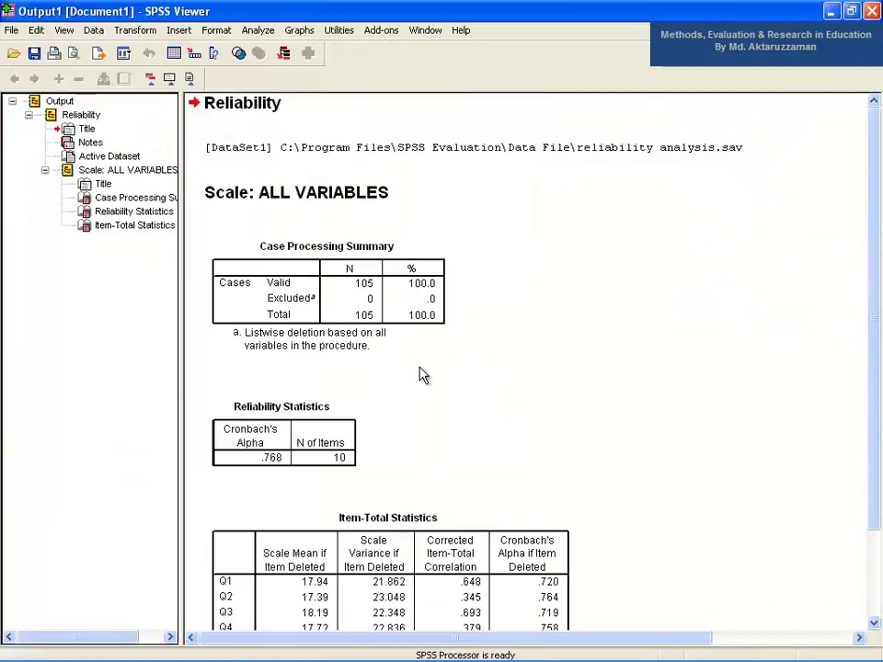
pyautogui.click(320, 442)
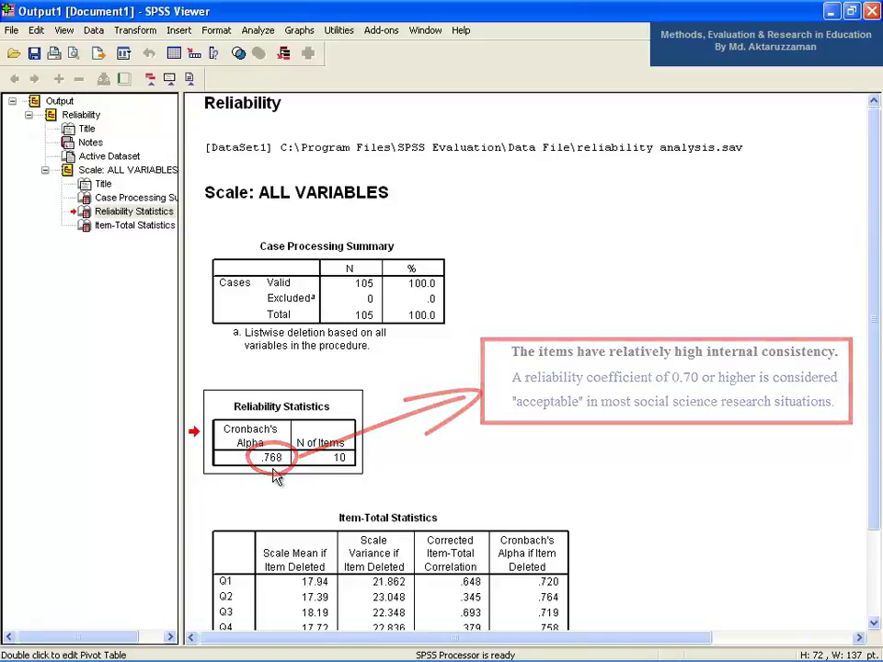
# Inspect Item-Total Statistics, where Q7 and Q10 have alpha-if-deleted of .772 and .781.
pyautogui.click(452, 539)
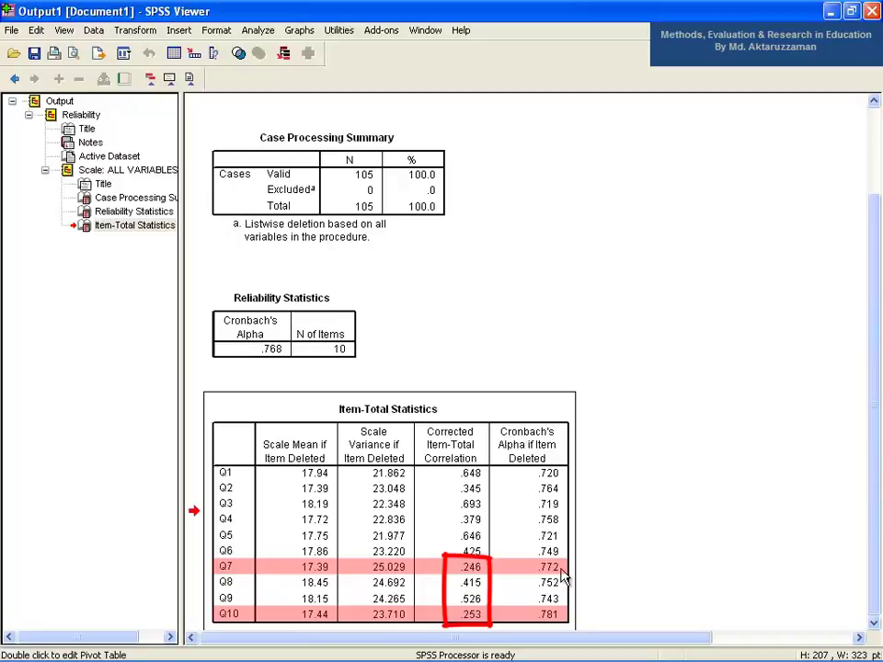
pyautogui.moveTo(562, 576)
pyautogui.mouseDown()
pyautogui.moveTo(565, 627)
pyautogui.moveTo(516, 560)
pyautogui.mouseUp()
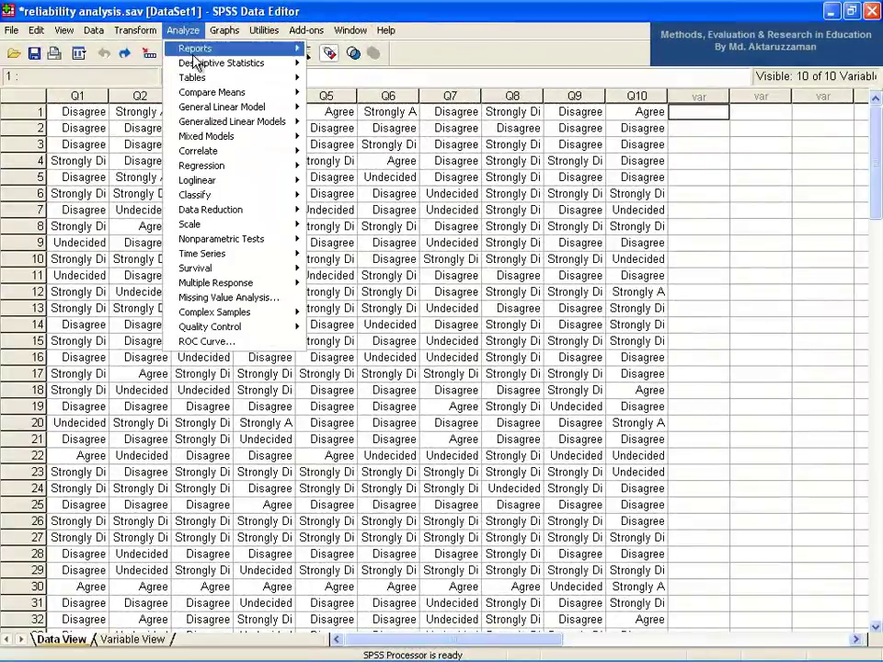
# Rerun Reliability Analysis with the Split-half model and select its Reliability Statistics table.
pyautogui.moveTo(273, 227)
pyautogui.click(349, 225)
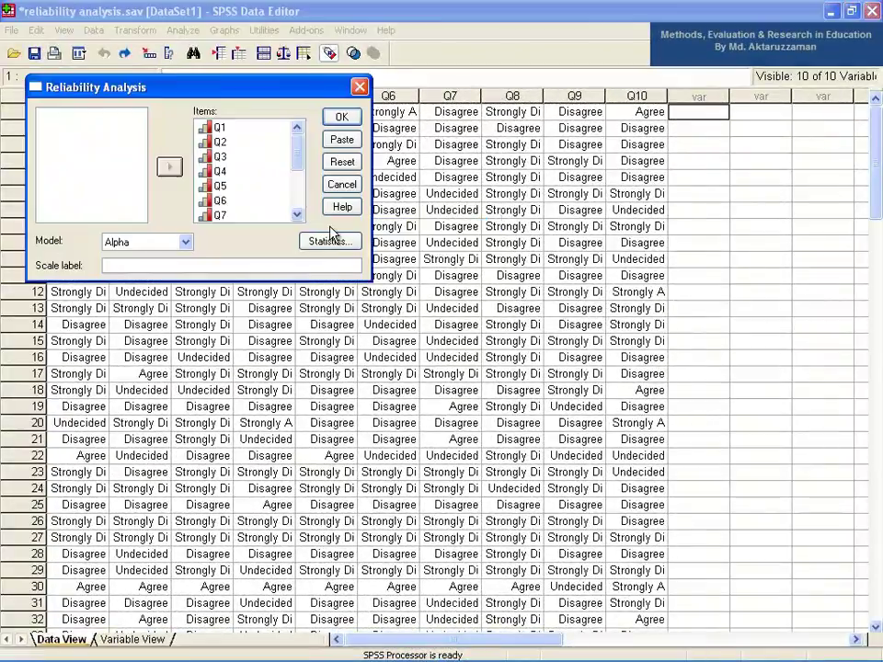
pyautogui.click(184, 241)
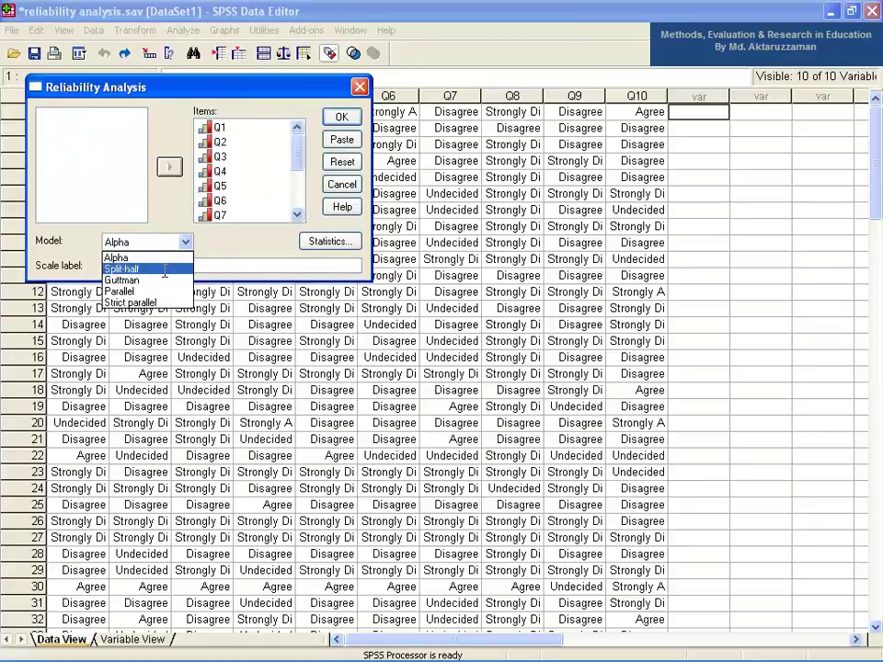
pyautogui.click(165, 270)
pyautogui.click(337, 123)
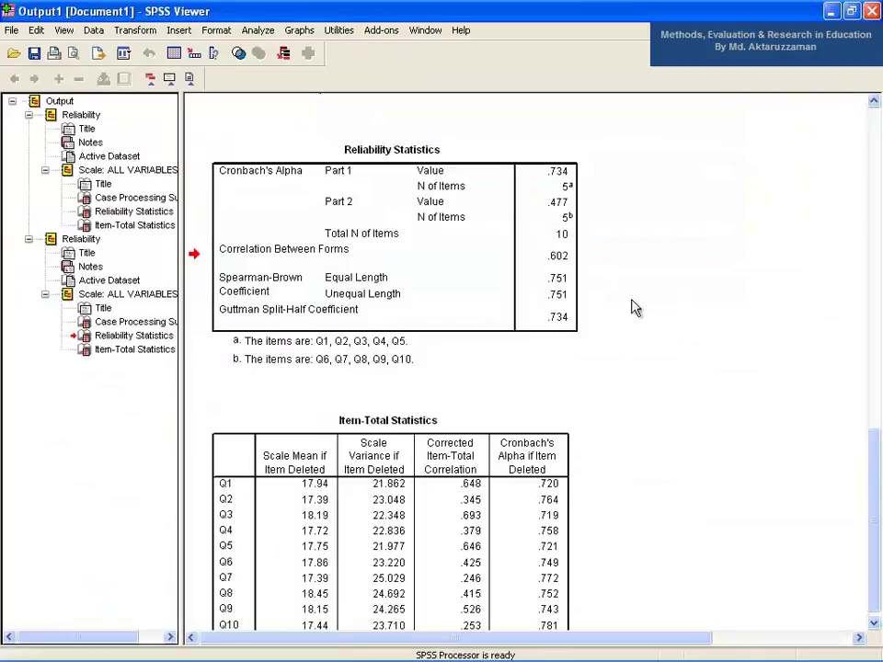
pyautogui.click(493, 284)
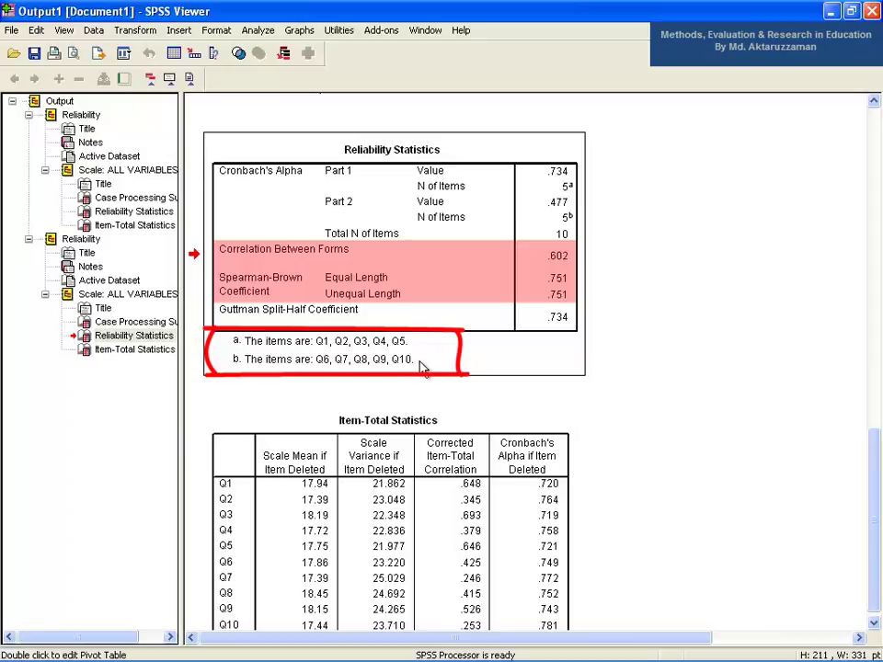
pyautogui.scroll(10, 422, 368)
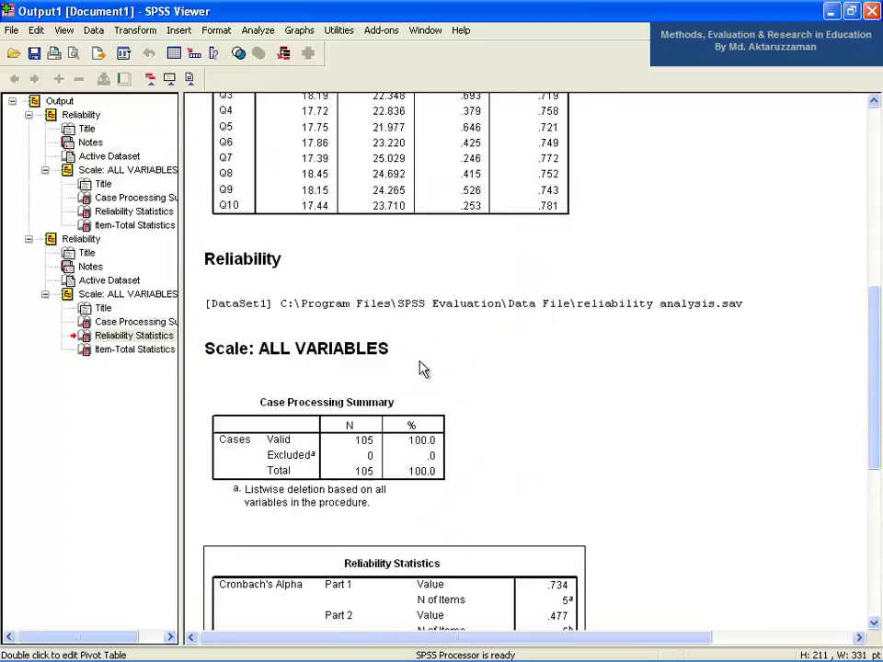
pyautogui.scroll(12, 421, 368)
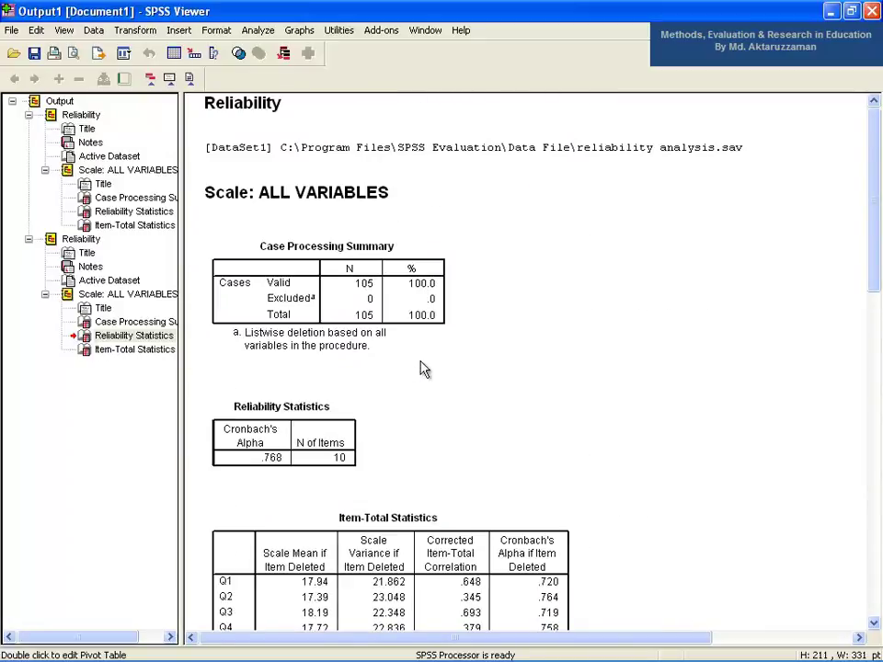